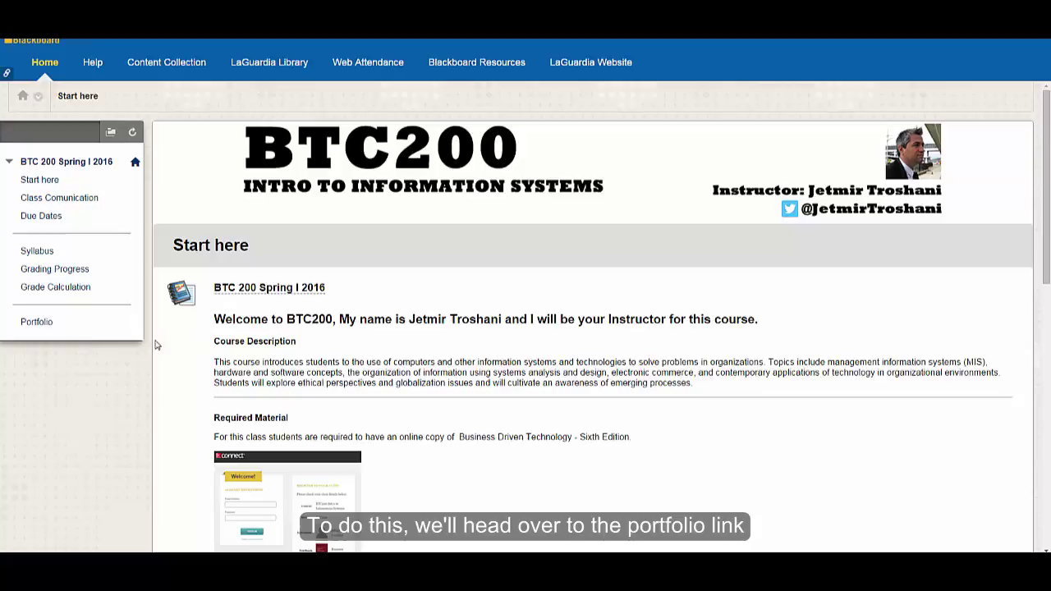
Open the course Portfolio area, preview the blank Page 1, then close the preview tab
click(38, 326)
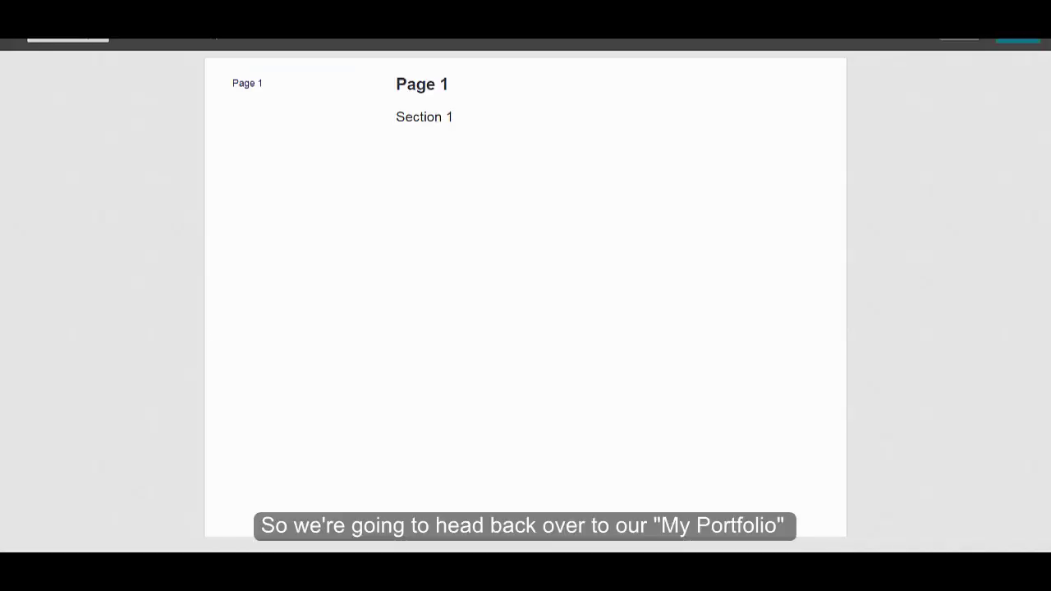
key(ctrl+w)
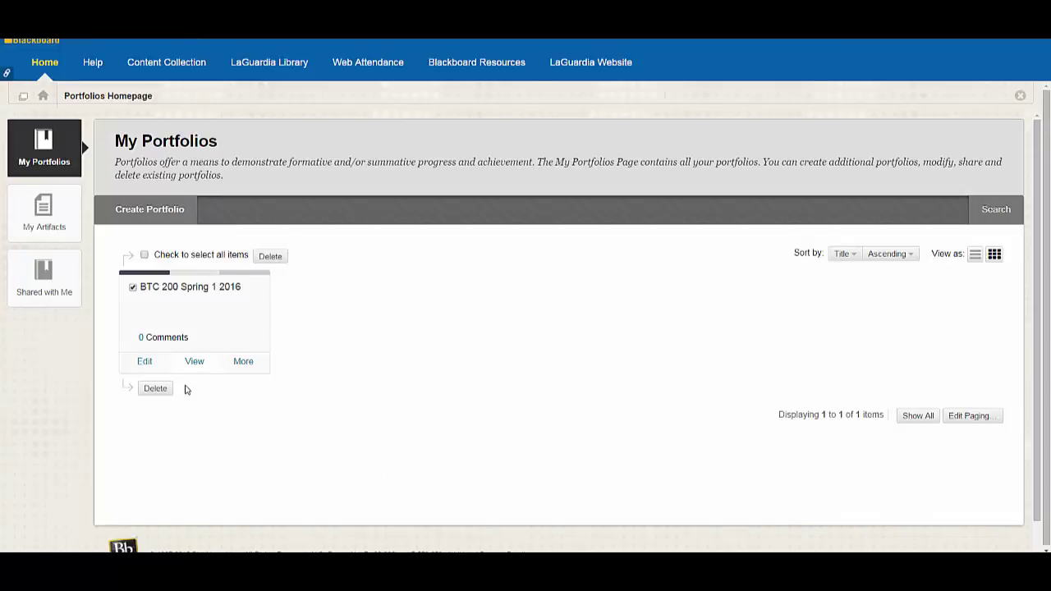
Edit the BTC 200 Spring 1 2016 portfolio from My Portfolios
click(144, 361)
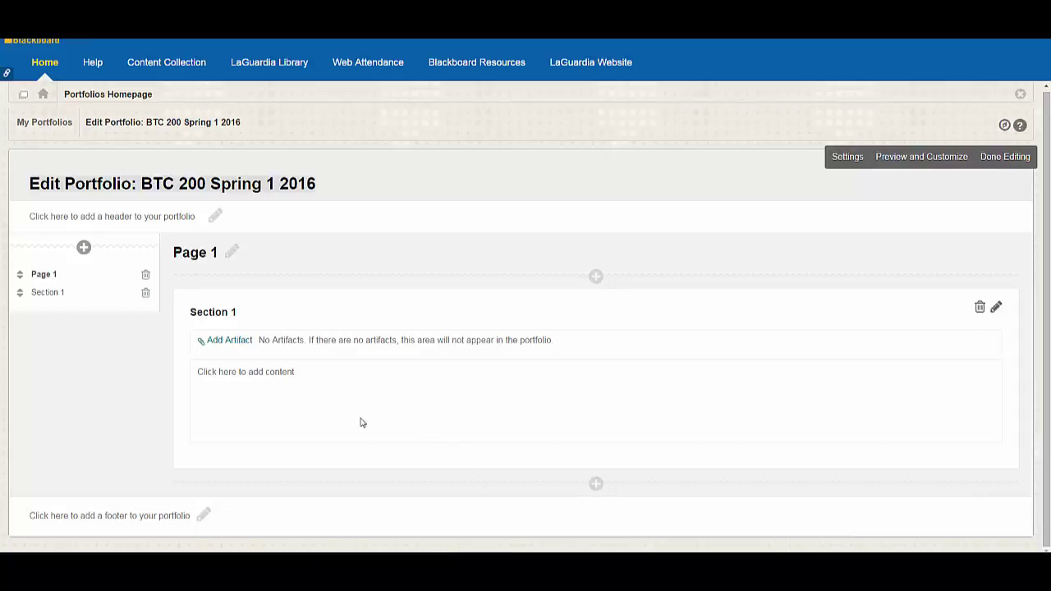
Replace the Page 1 title with 'Welcome' and save it
click(231, 257)
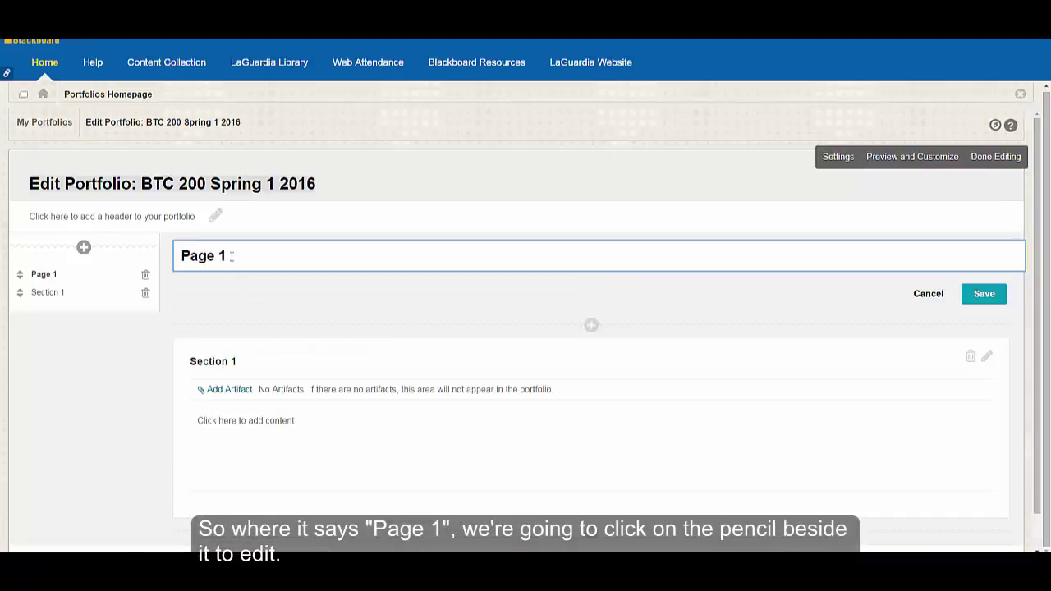
drag(231, 256, 184, 259)
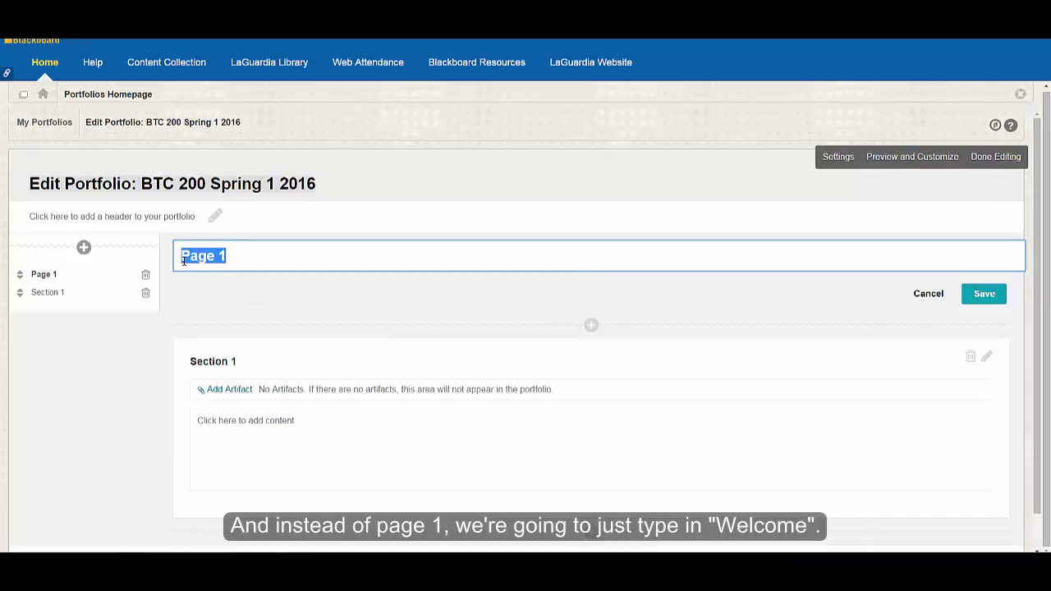
key(BackSpace)
text(Welcome)
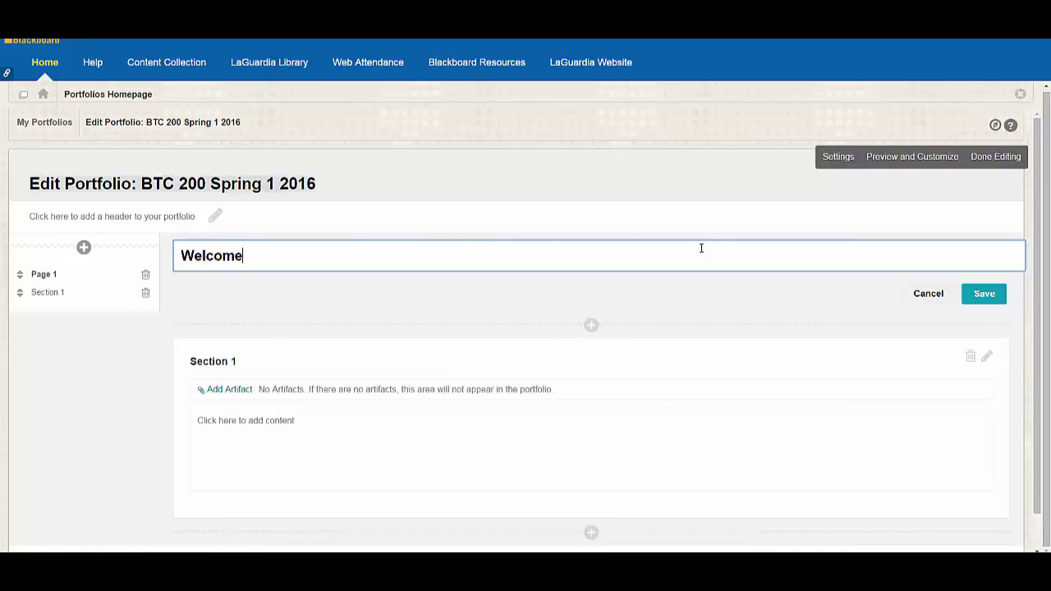
click(973, 297)
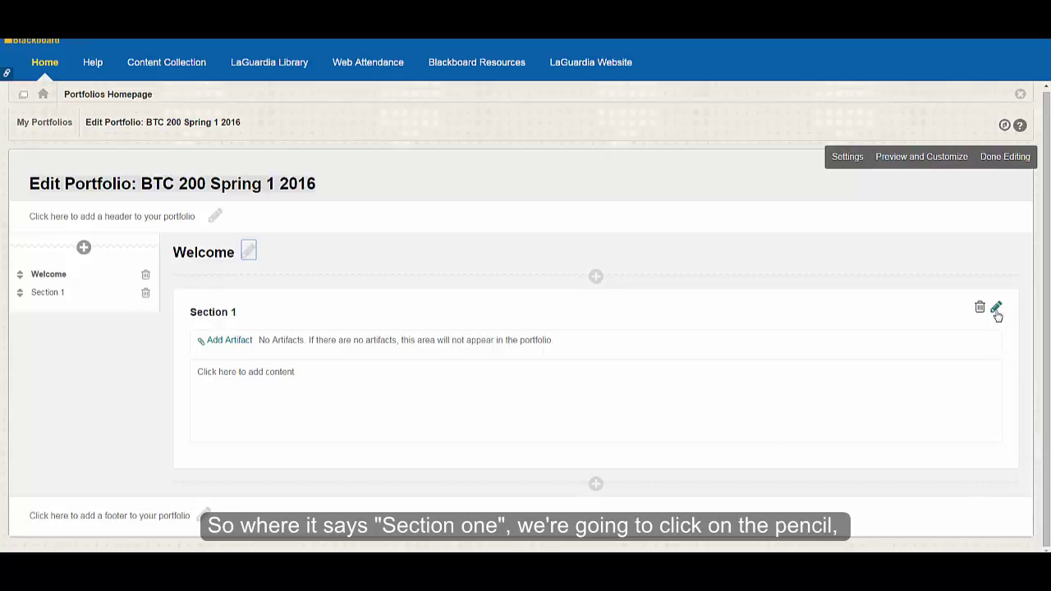
Retitle Section 1 'About me', add an introduction starting 'Hello, my', and save
click(996, 311)
drag(251, 314, 193, 316)
text(About me)
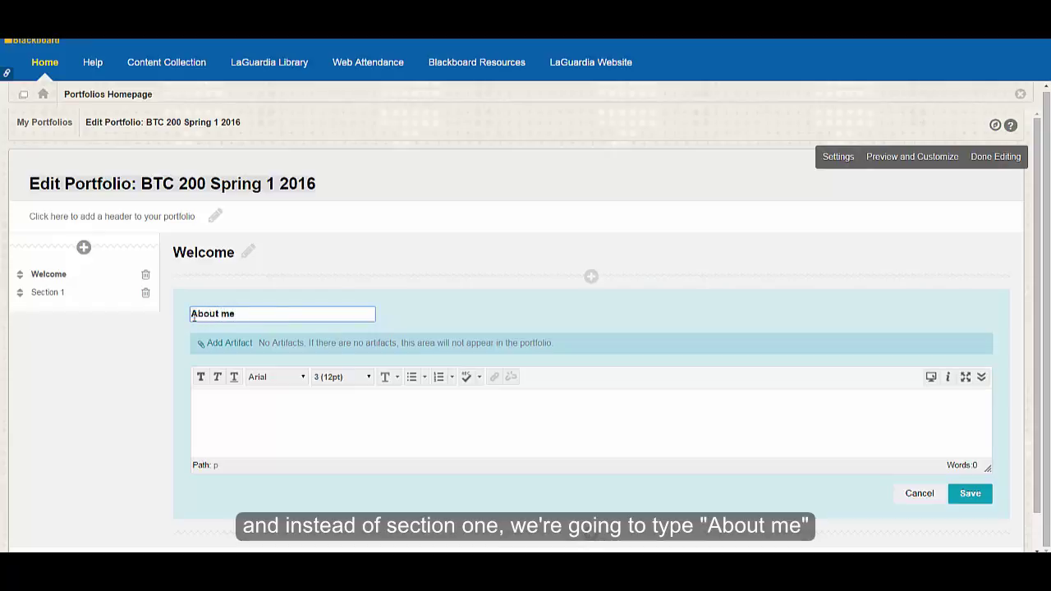
click(208, 416)
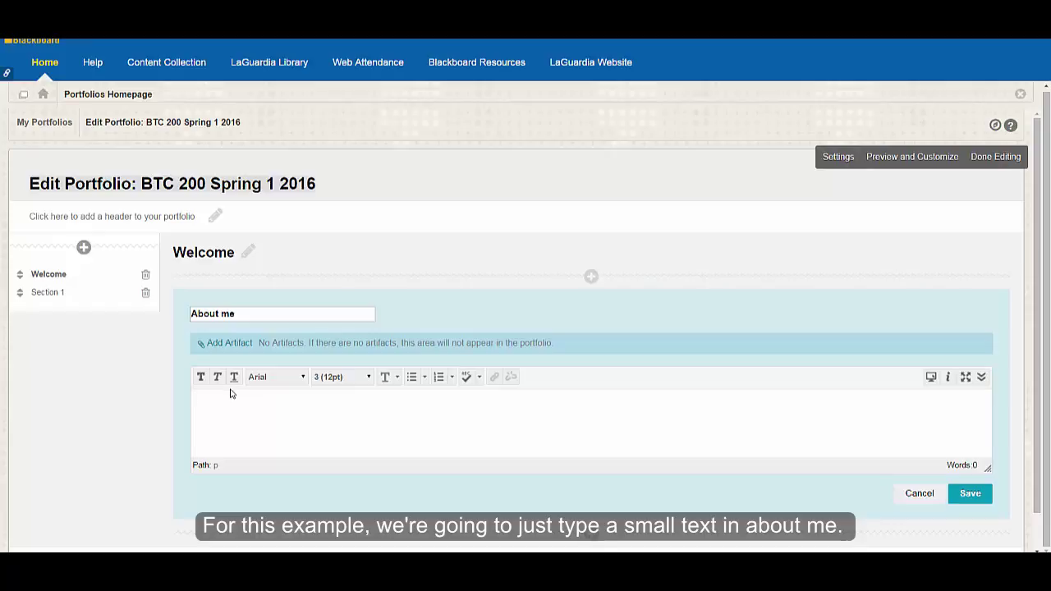
text(Hel)
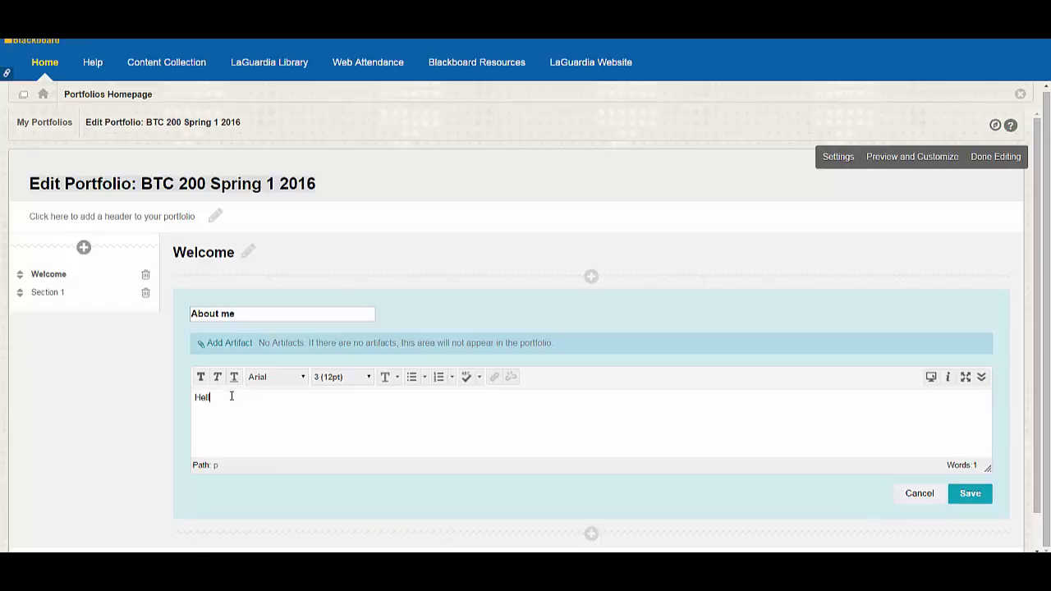
text(lo, my)
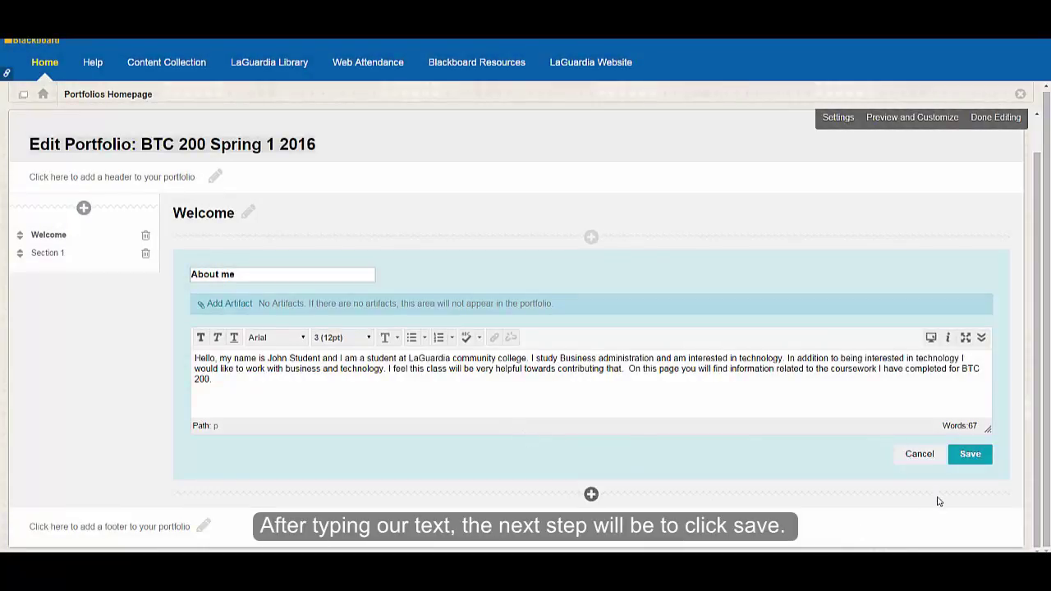
click(963, 454)
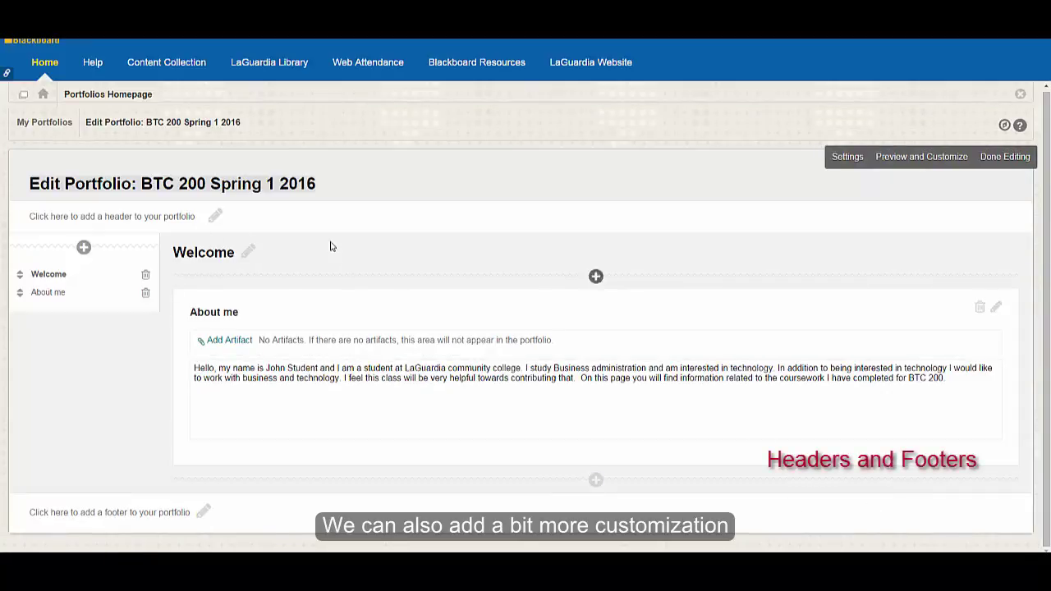
Enter a portfolio header of the student's name followed by 's portfolio
click(151, 216)
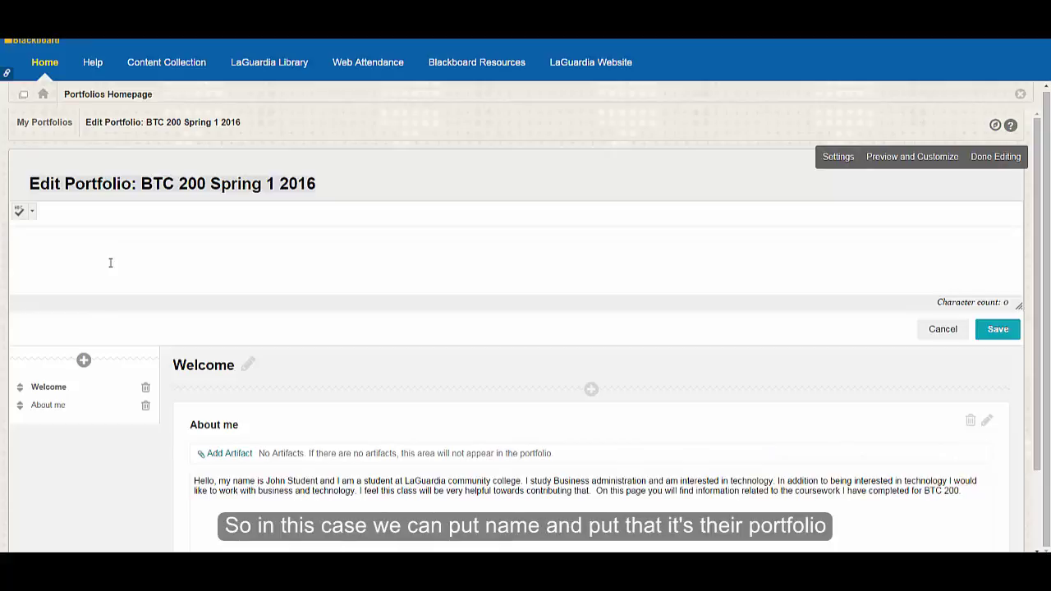
text(John Student)
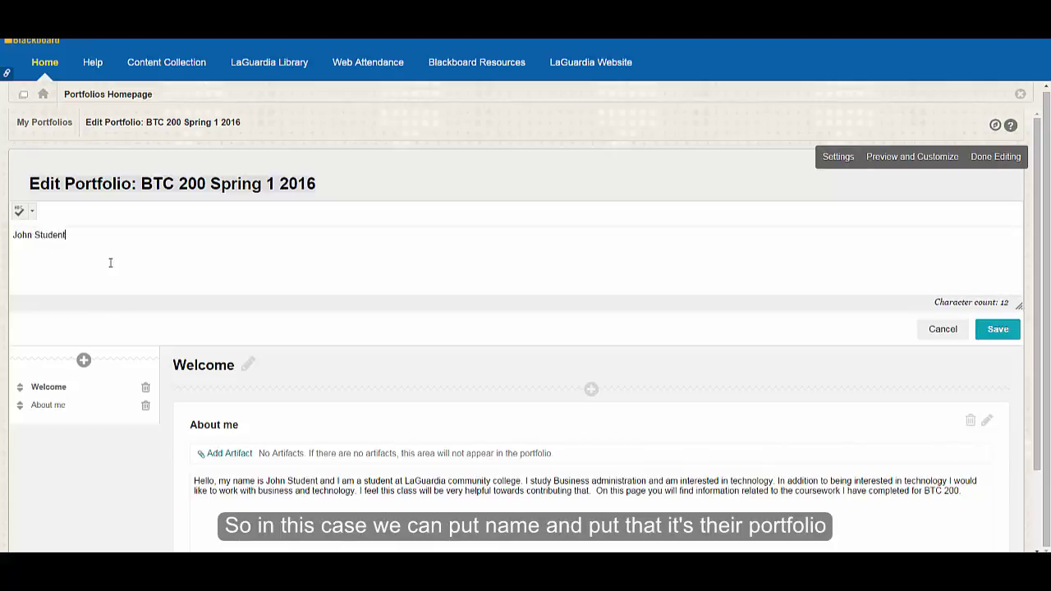
text('s port)
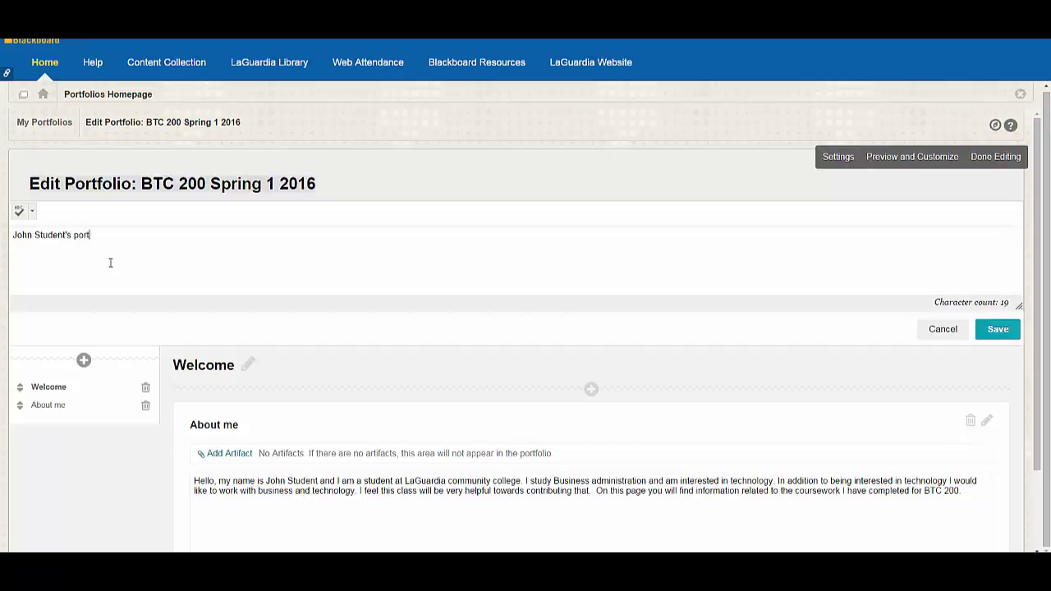
text(folio)
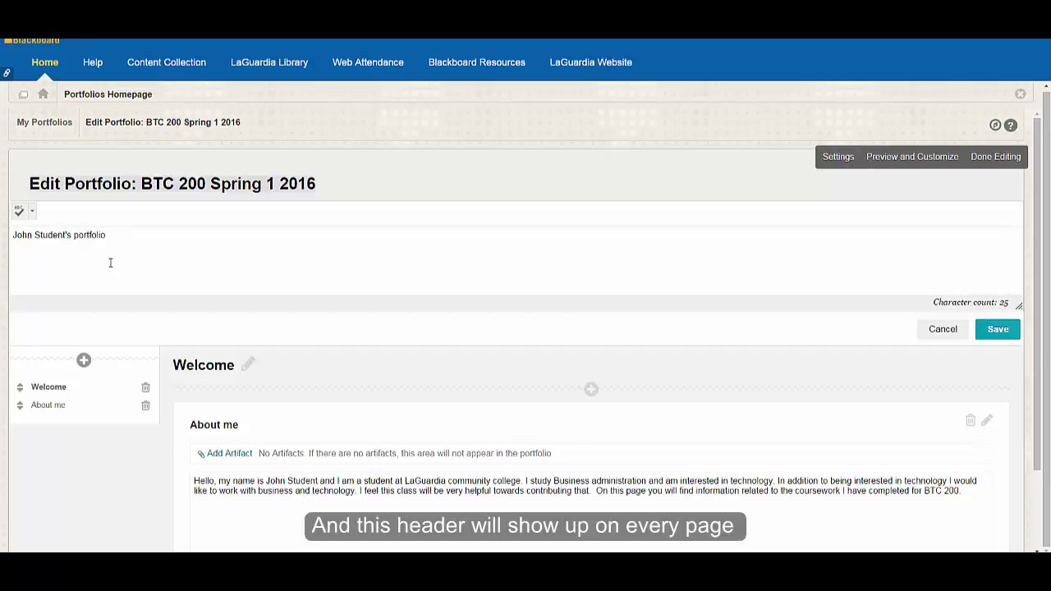
scroll(115, 262, down, 2)
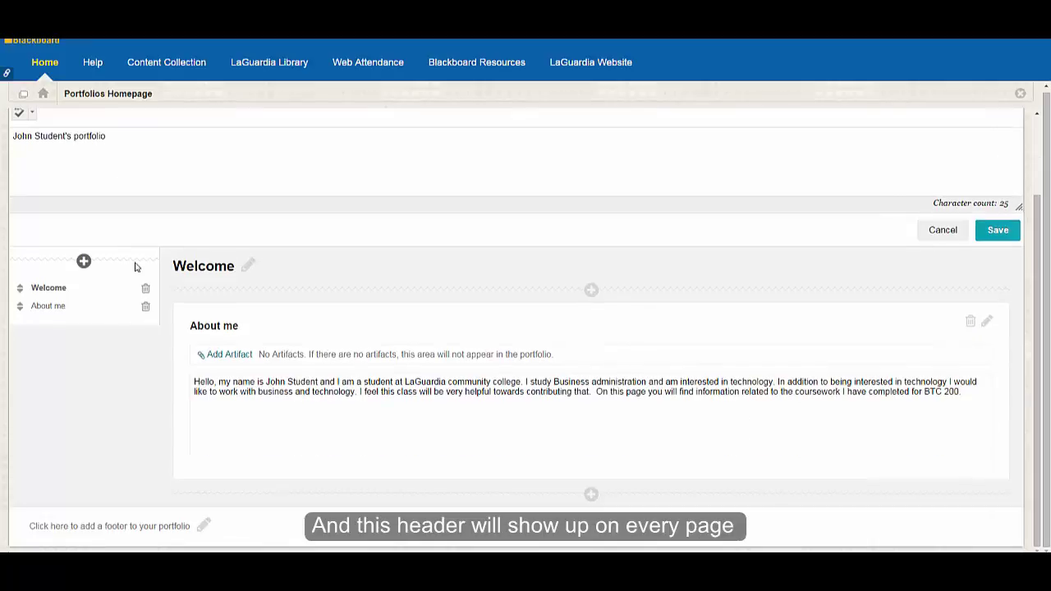
Add a 'Copyright of' footer with the student's name and save the header and footer
click(89, 527)
scroll(101, 512, down, 2)
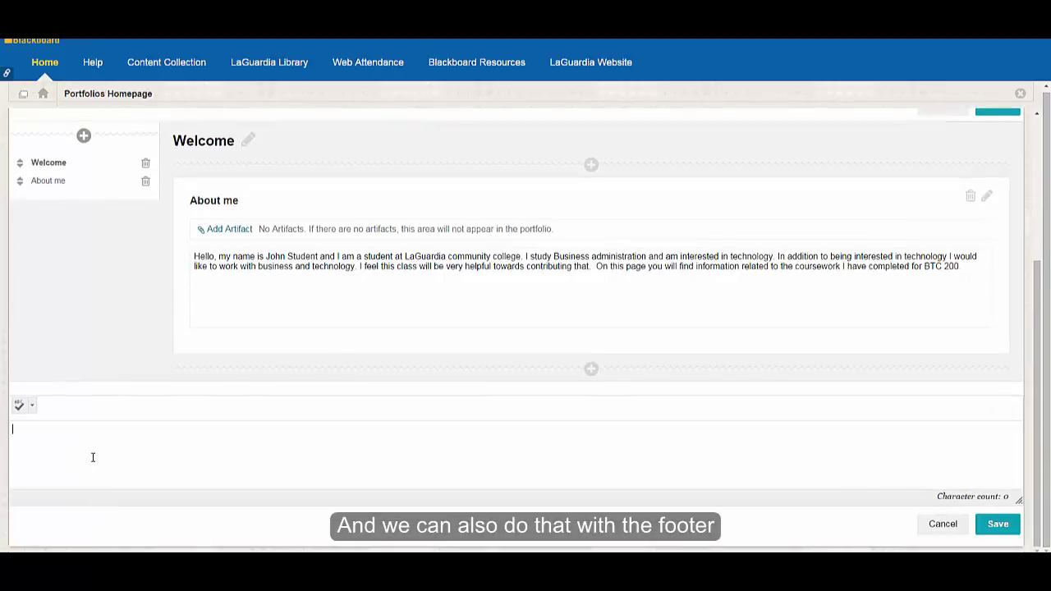
text(Copy)
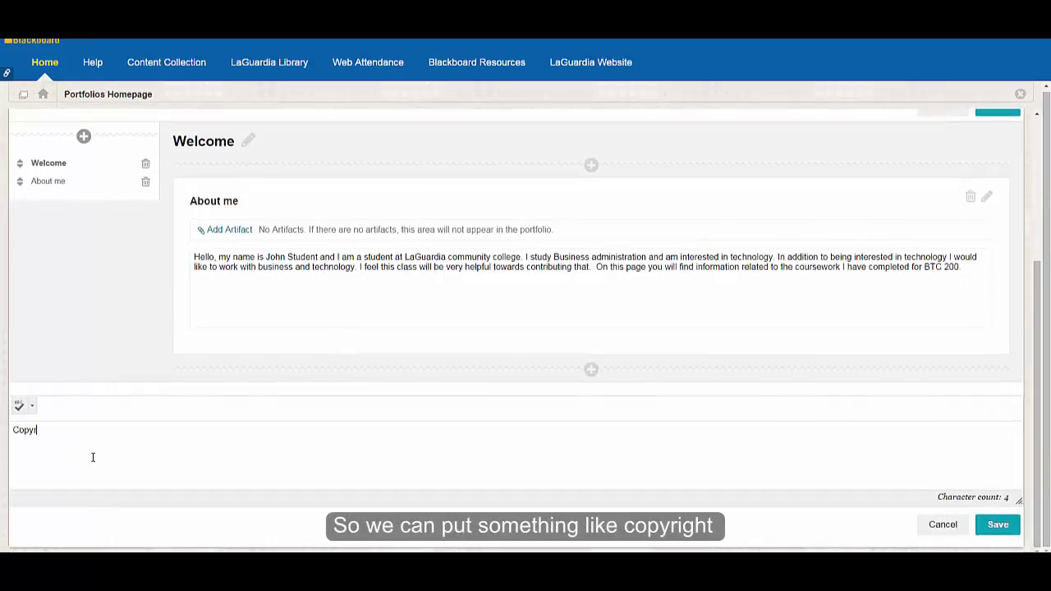
text(right of)
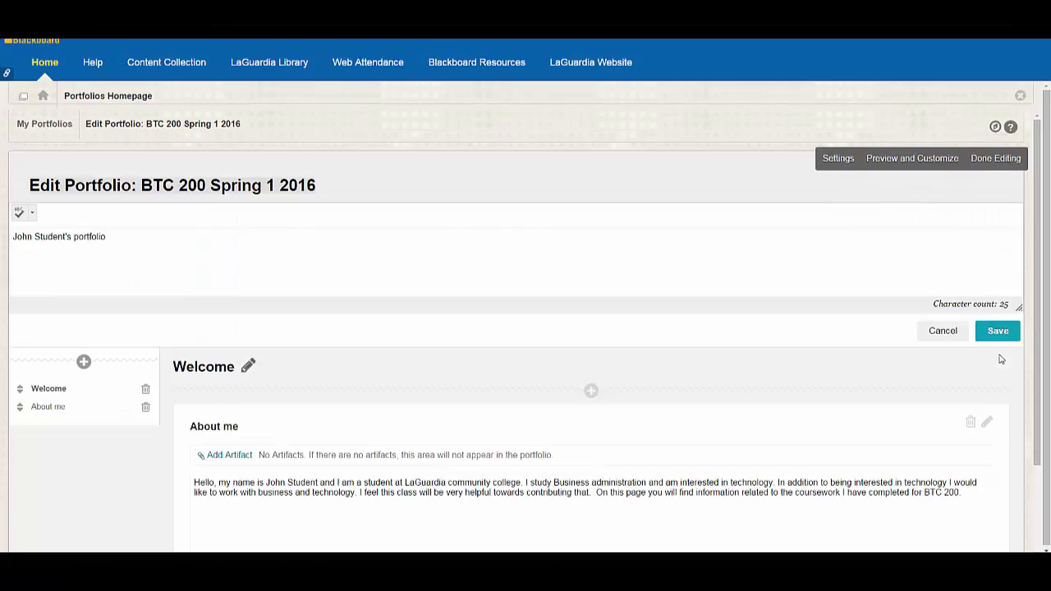
click(997, 332)
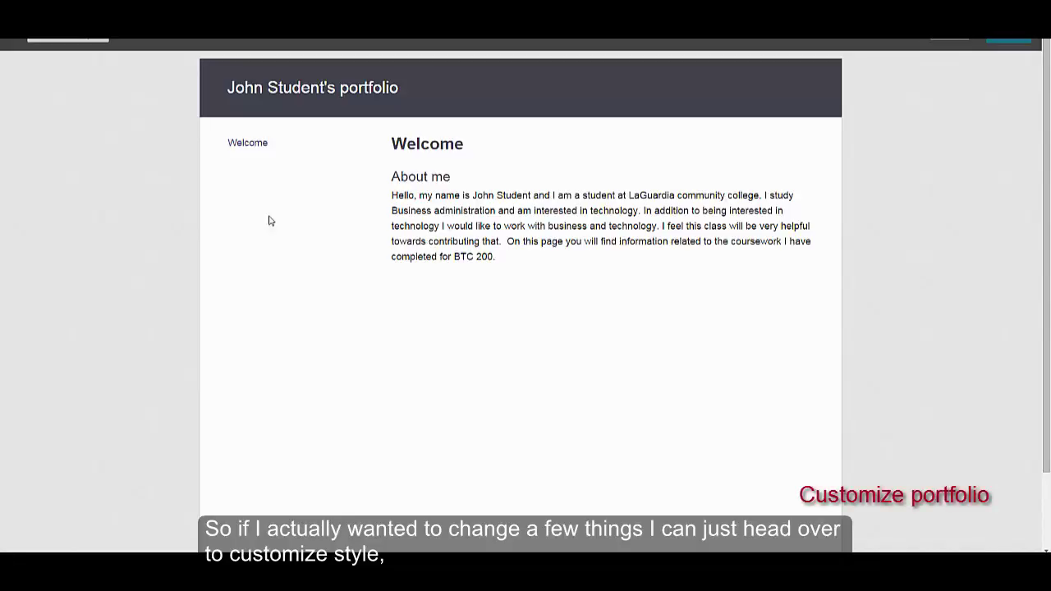
In Preview and Customize, choose Layout 3 and the High Contrast colour scheme
click(82, 43)
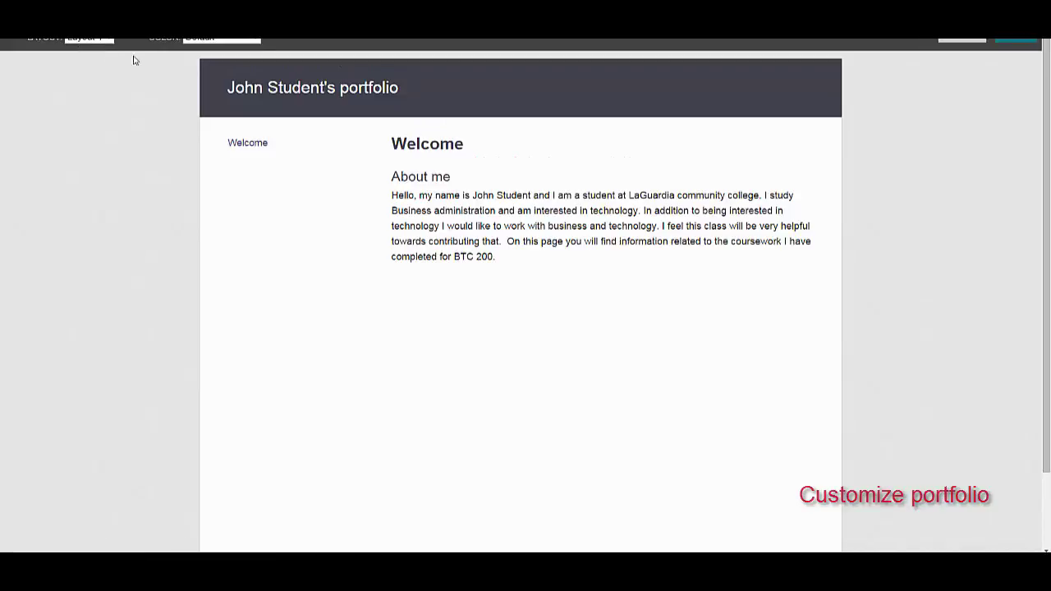
click(103, 41)
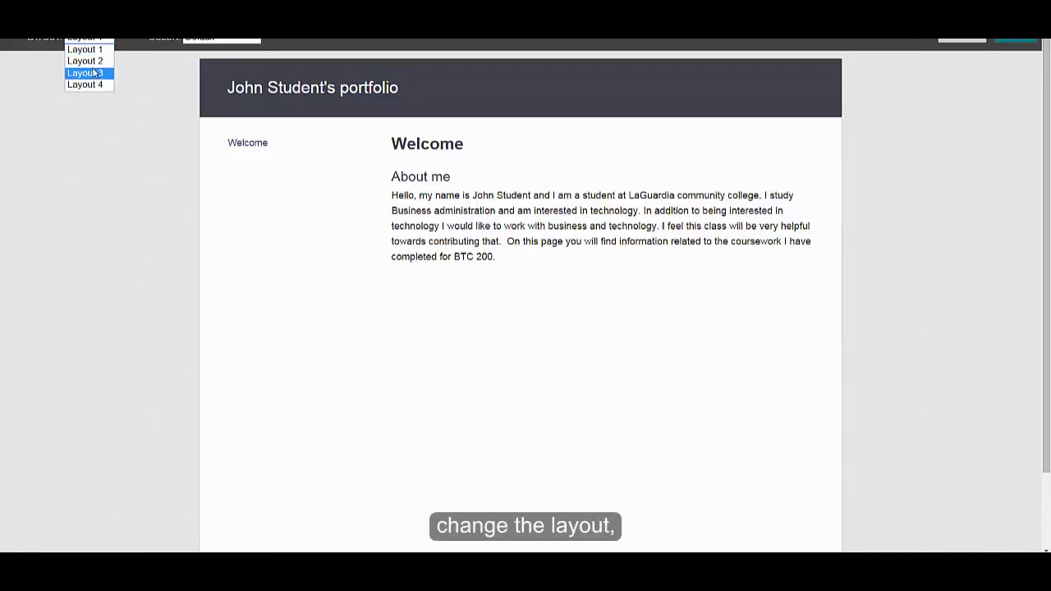
click(94, 71)
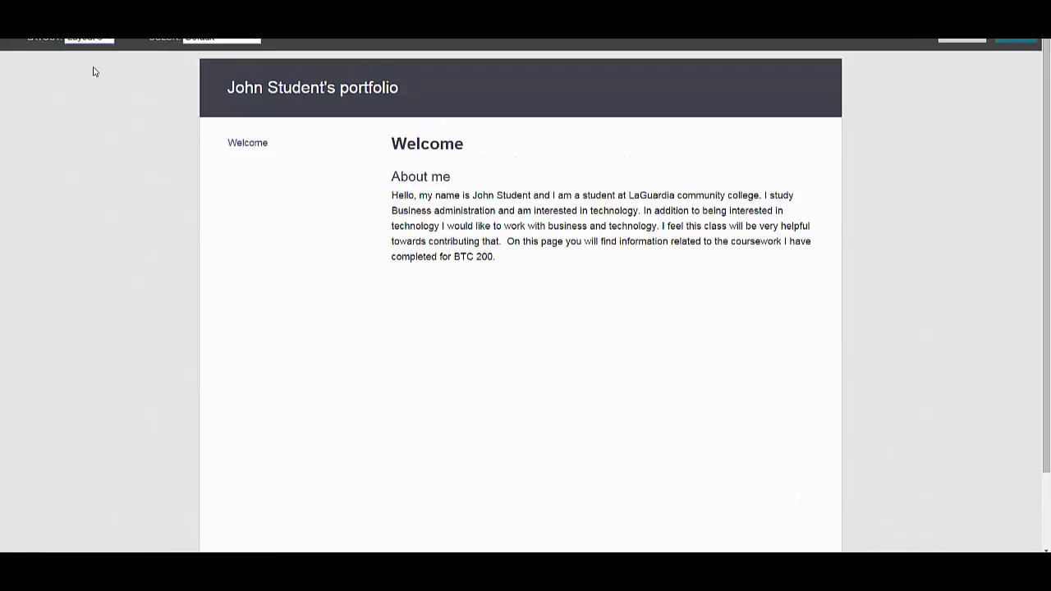
click(258, 39)
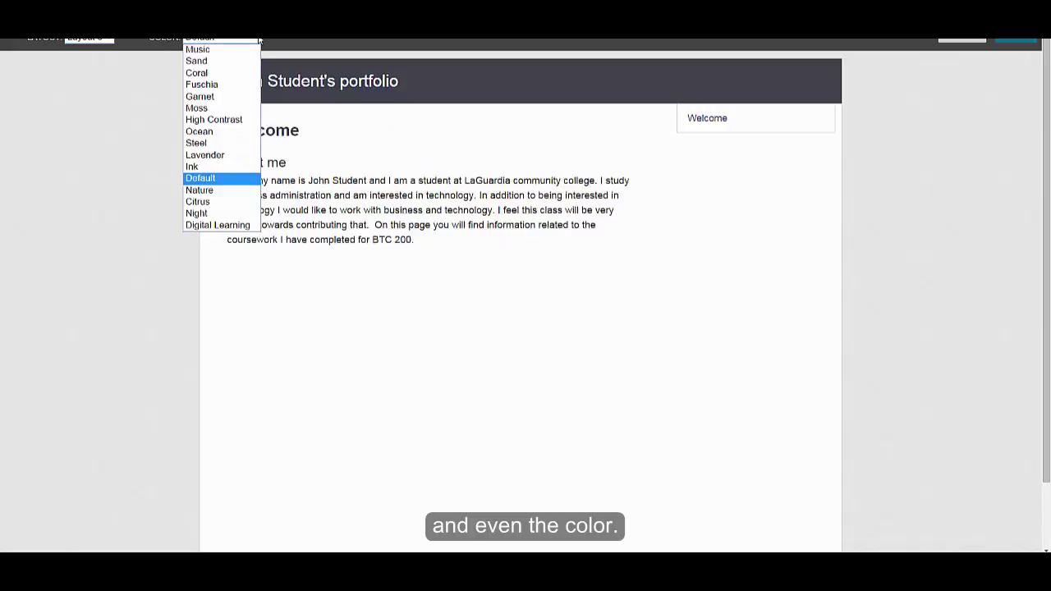
click(230, 121)
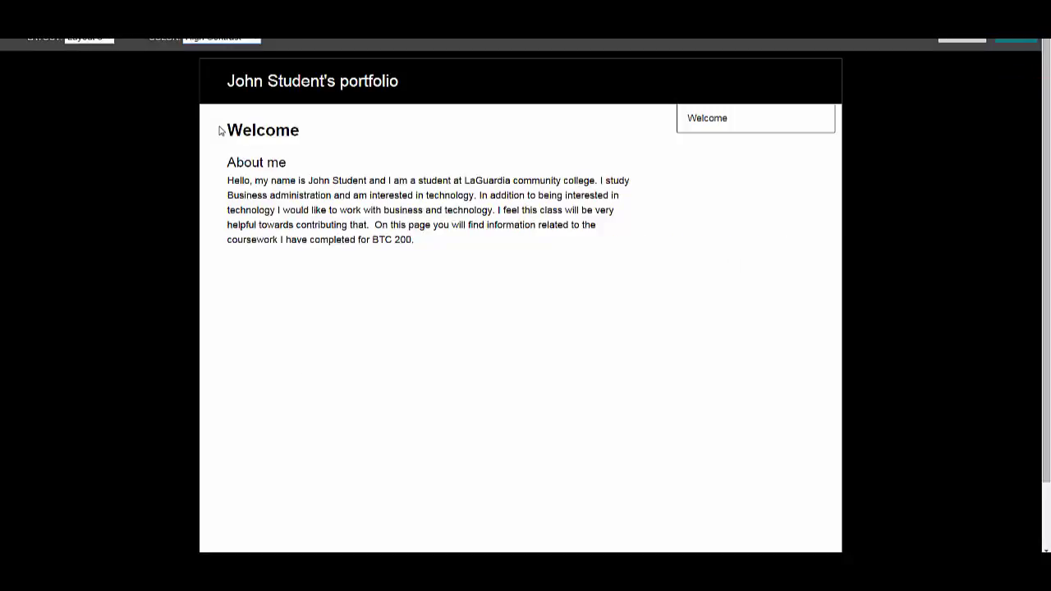
Save the Layout 3 and High Contrast style, then scroll through the preview to review it
click(1019, 42)
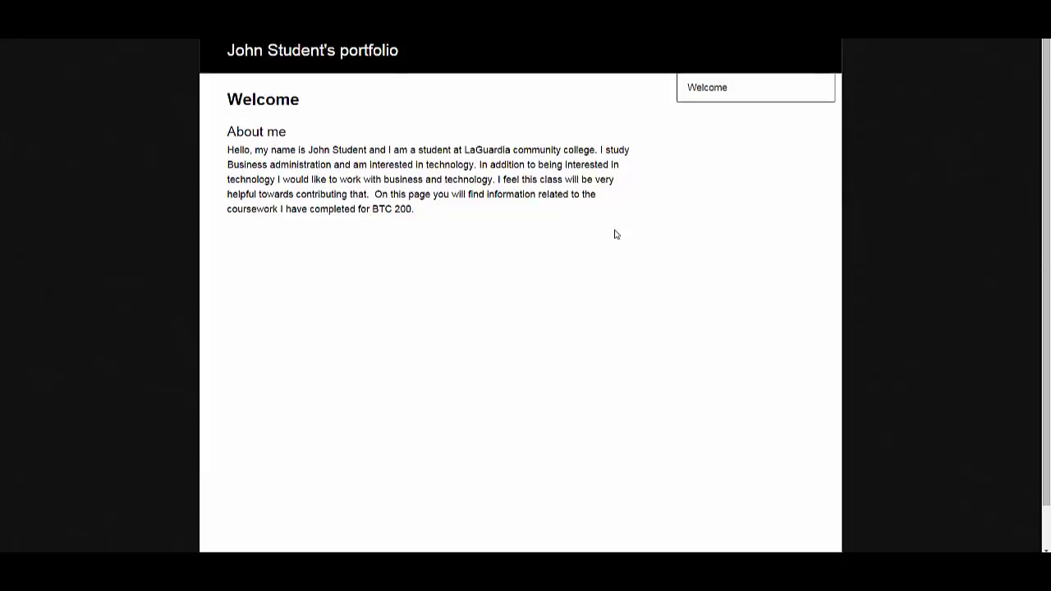
scroll(427, 259, down, 2)
scroll(427, 257, up, 2)
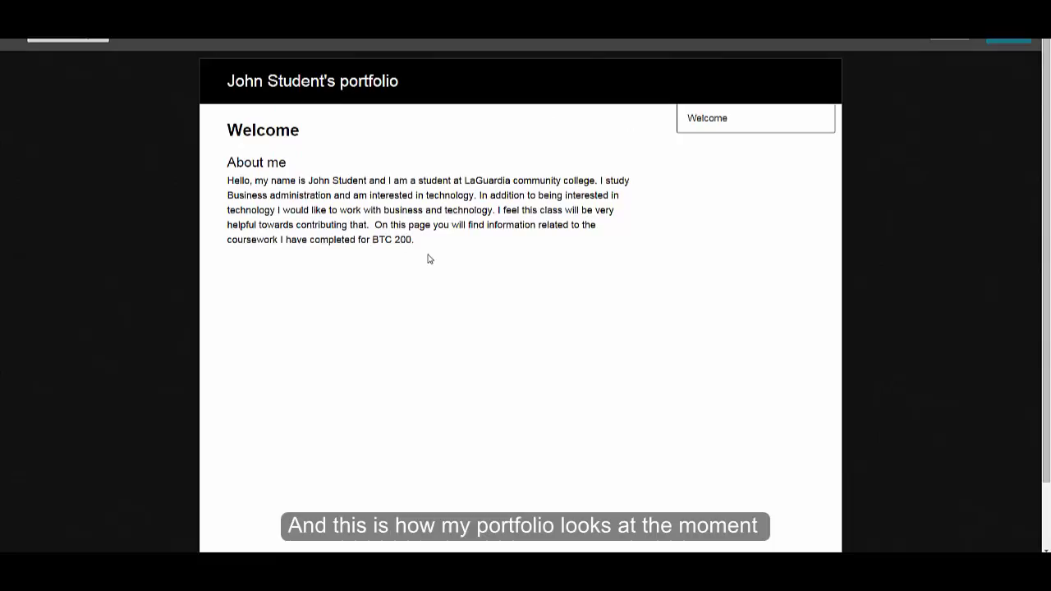
scroll(429, 259, down, 2)
scroll(429, 260, up, 1)
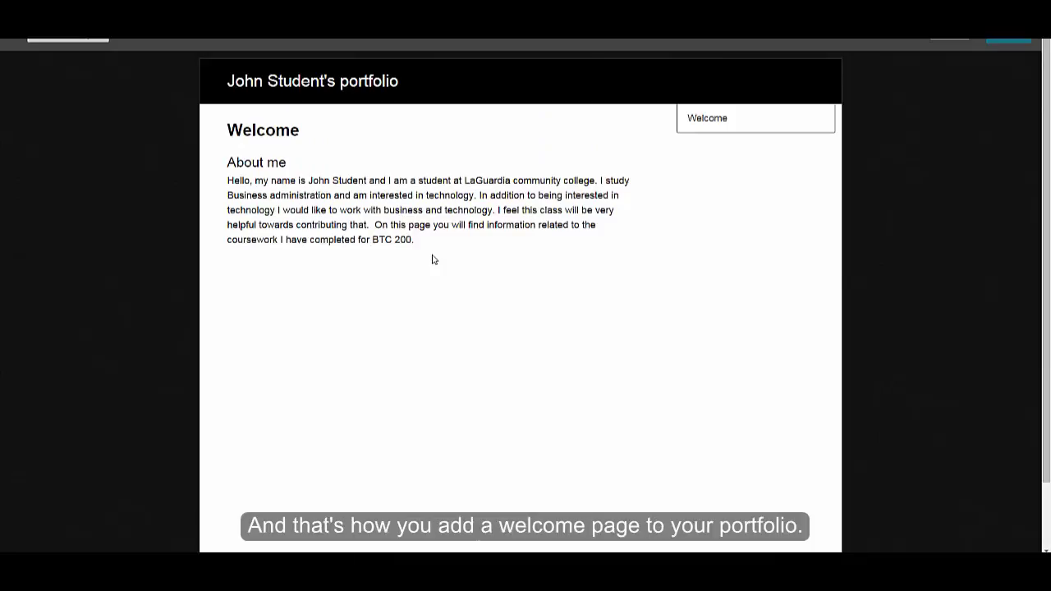